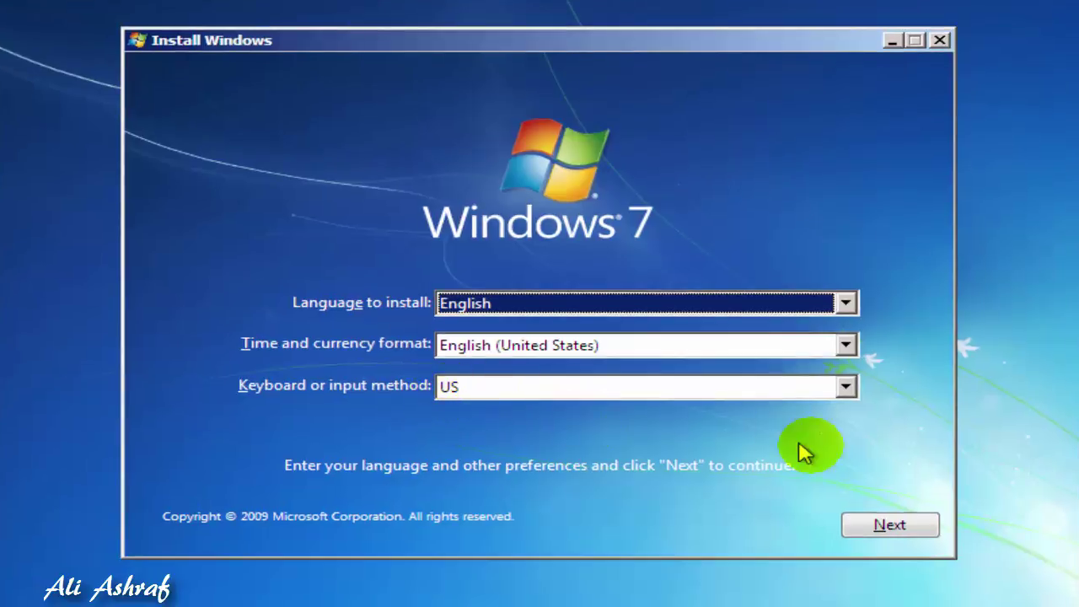
Keep the English language preferences and begin installing Windows 7
click(893, 531)
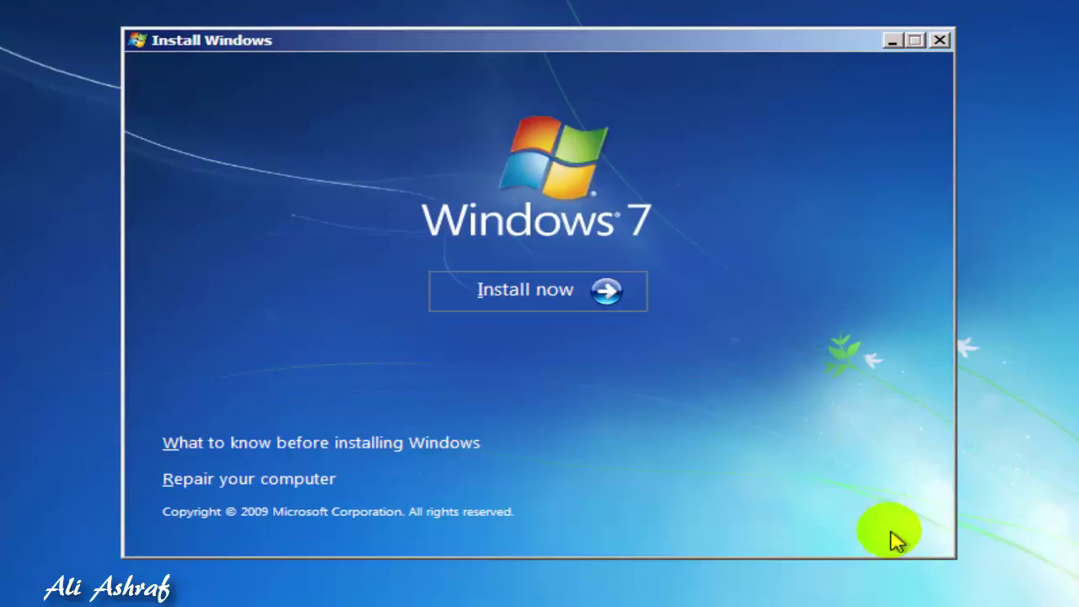
click(528, 285)
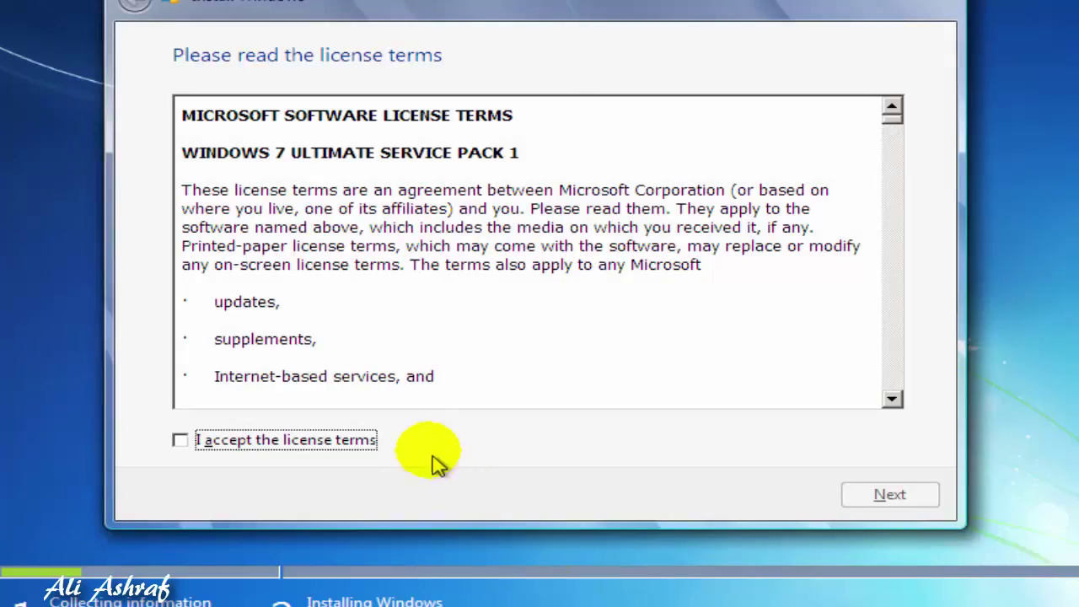
Accept the Windows 7 Ultimate license terms and choose a Custom (advanced) installation
click(180, 441)
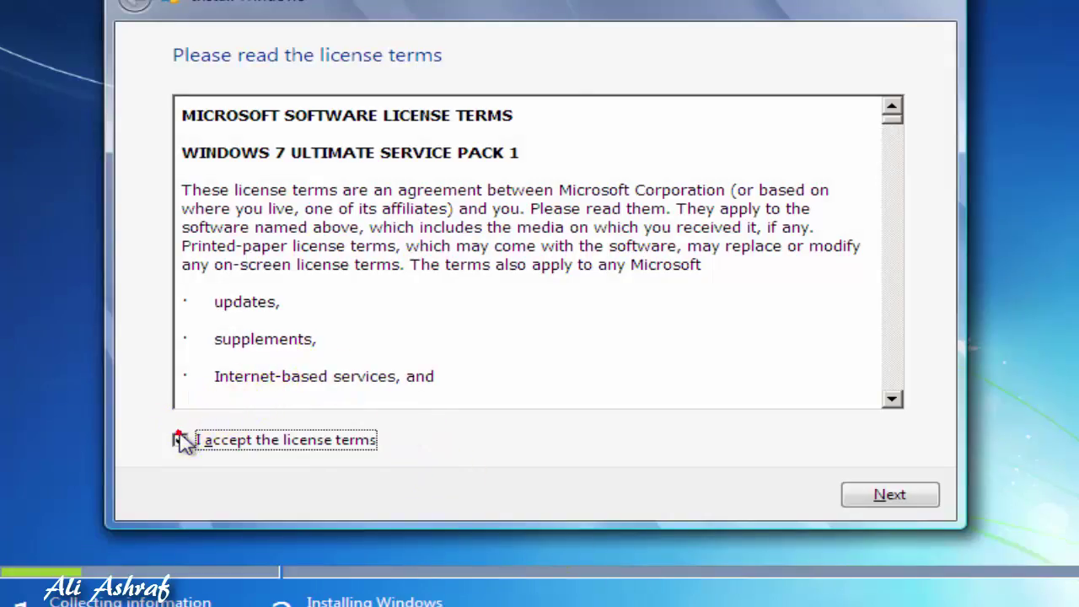
click(874, 503)
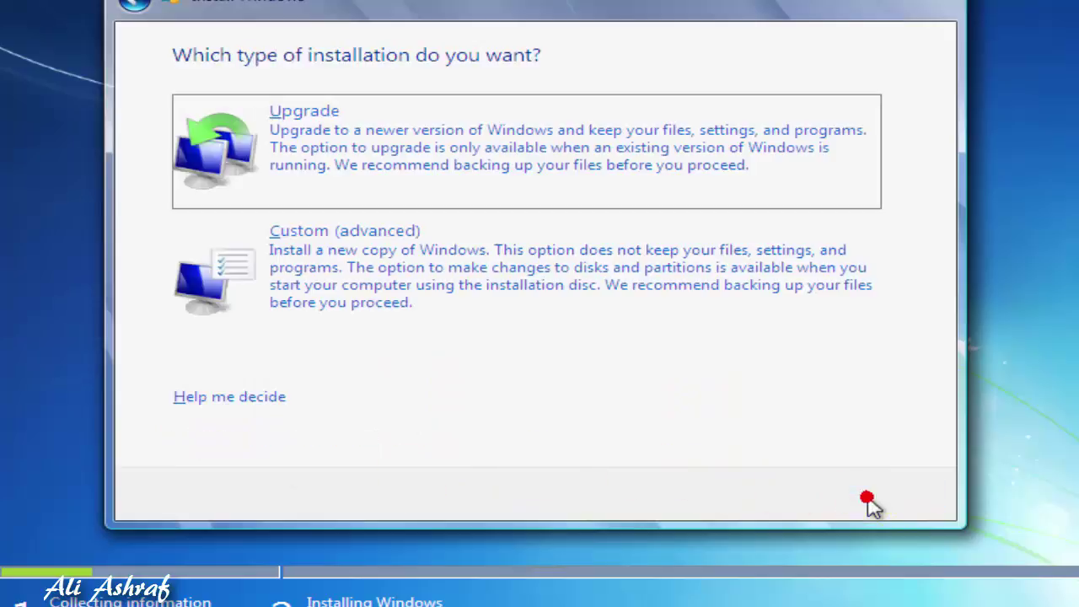
click(341, 287)
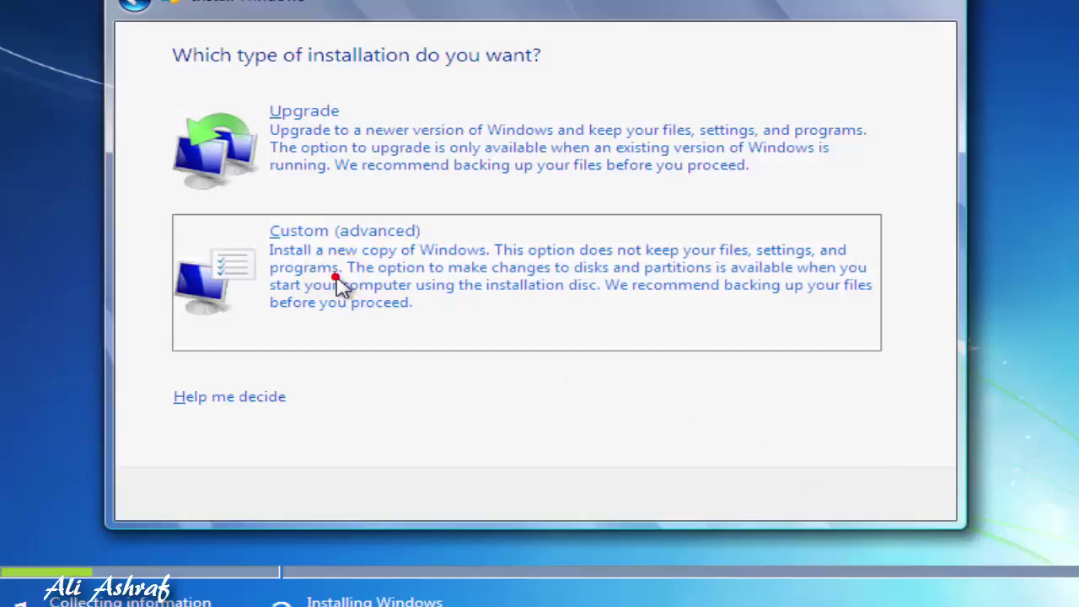
click(632, 165)
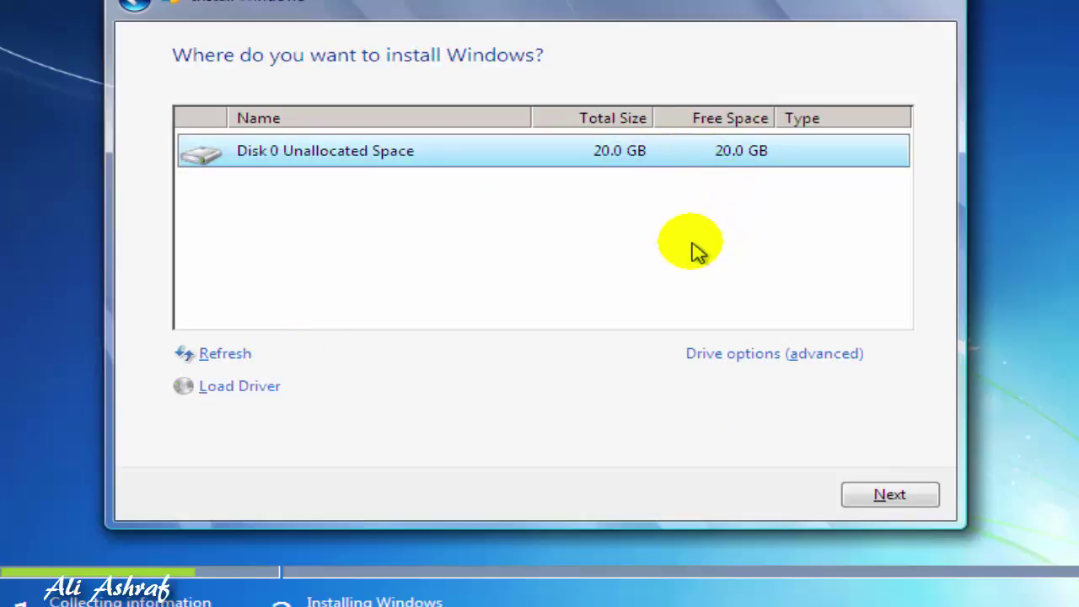
Install Windows onto the 20.0 GB Disk 0 unallocated space
click(752, 363)
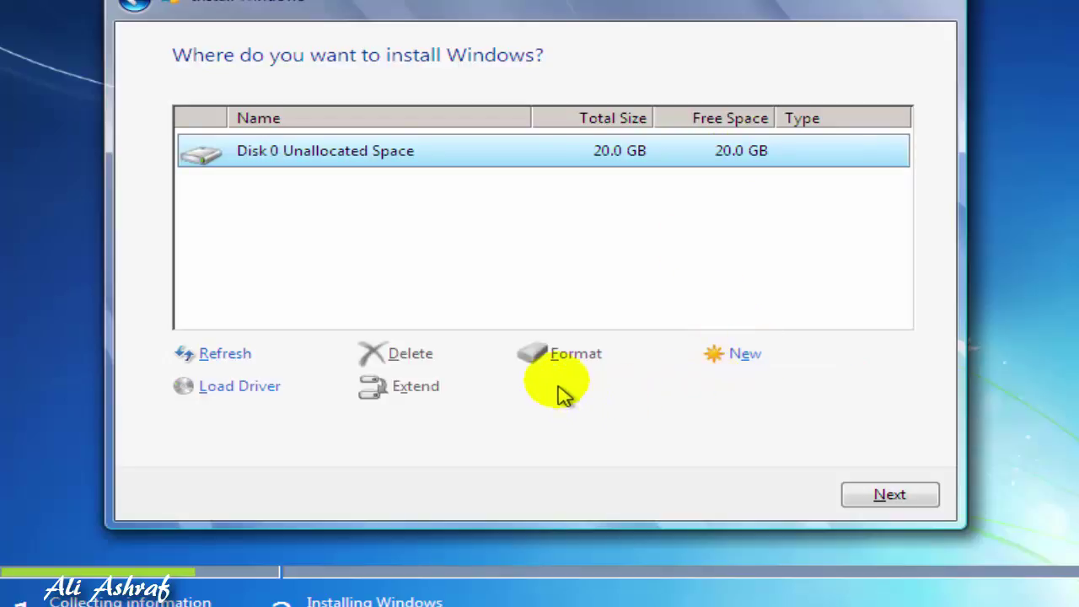
click(654, 168)
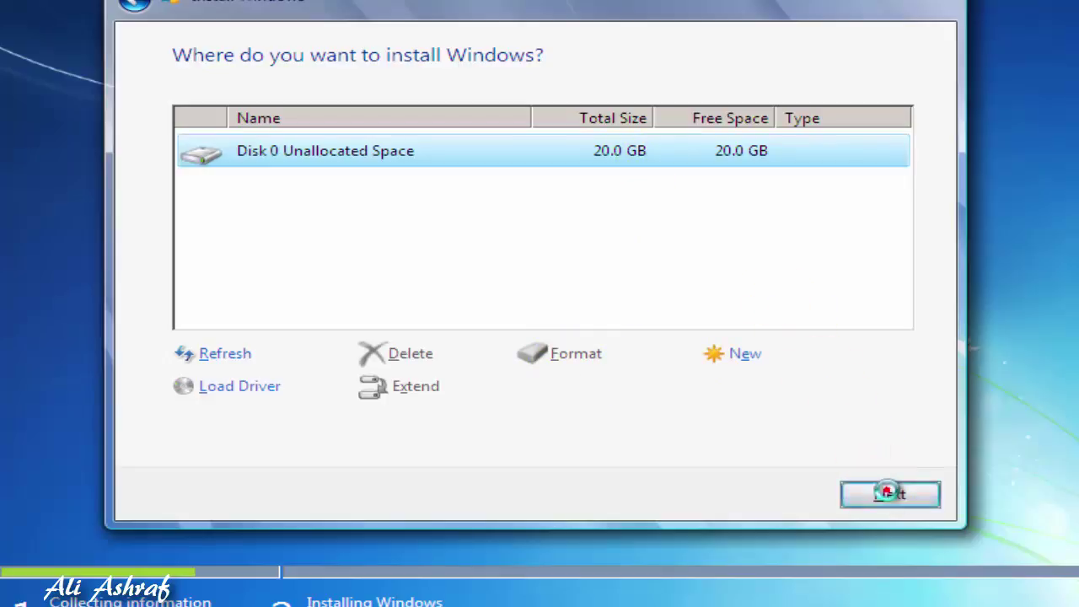
click(889, 496)
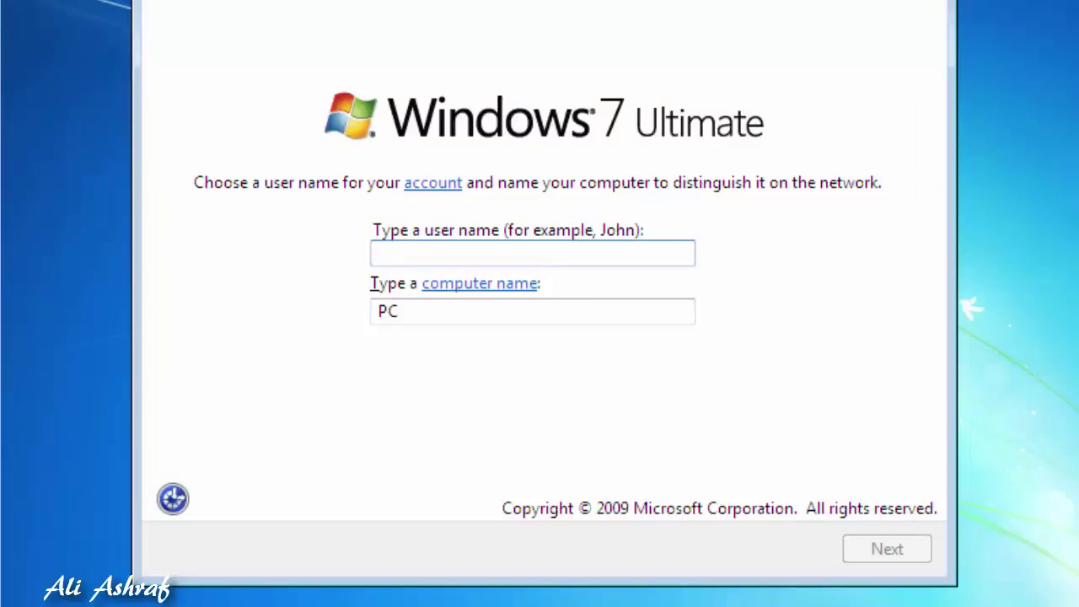
Enter a user name with its matching computer name and confirm them
text(ant)
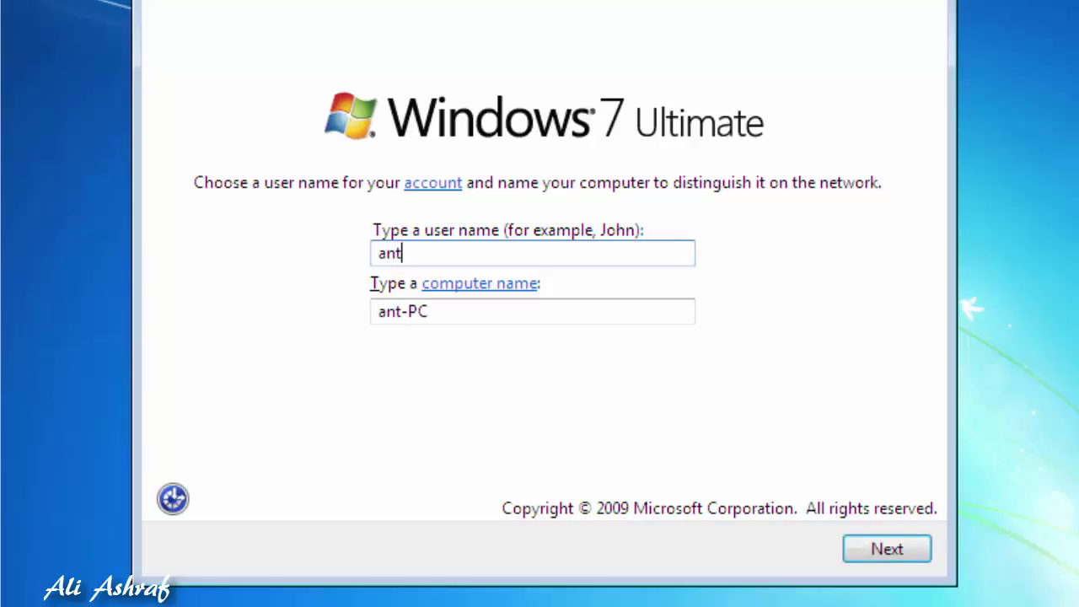
text(cobag)
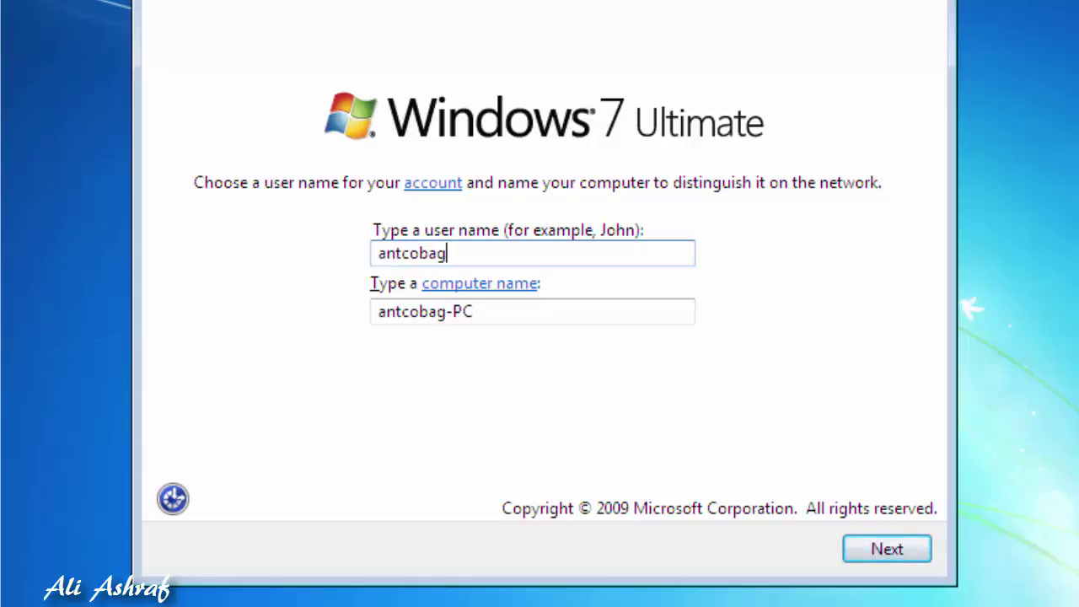
click(892, 556)
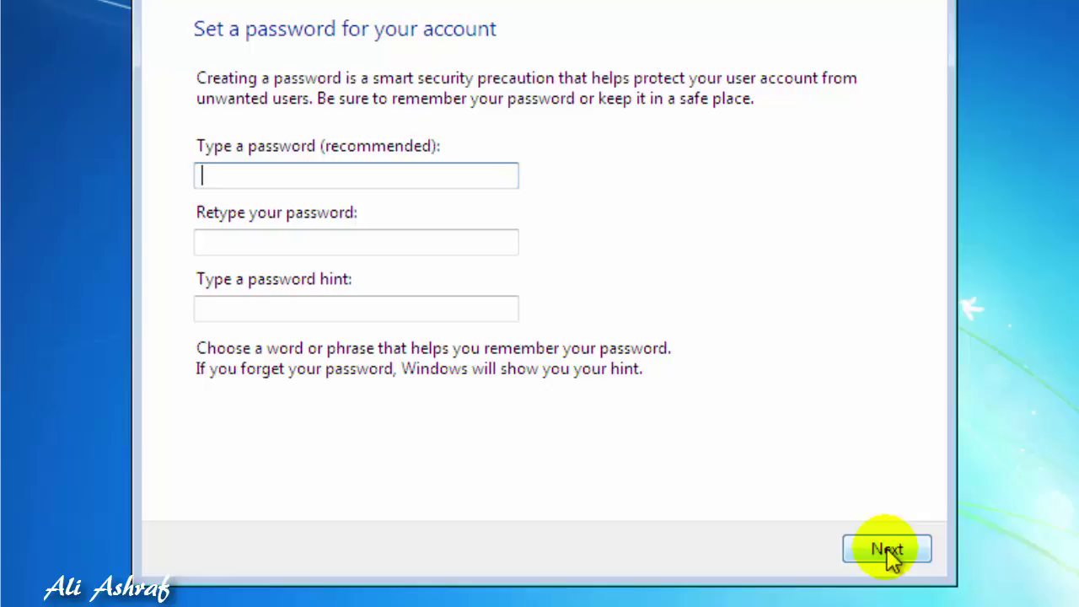
key(Tab)
key(Tab)
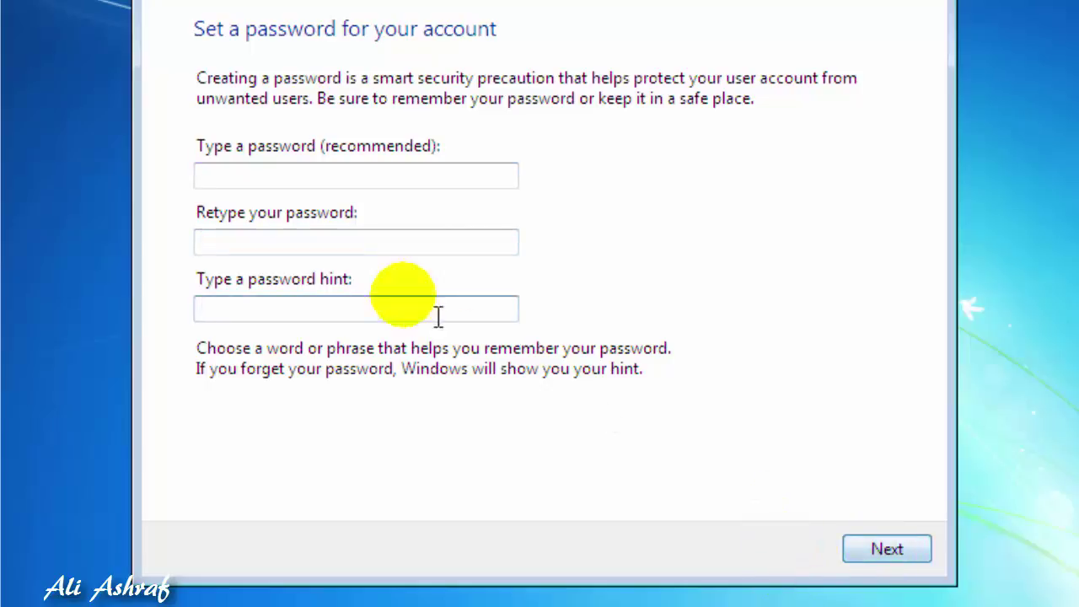
click(254, 174)
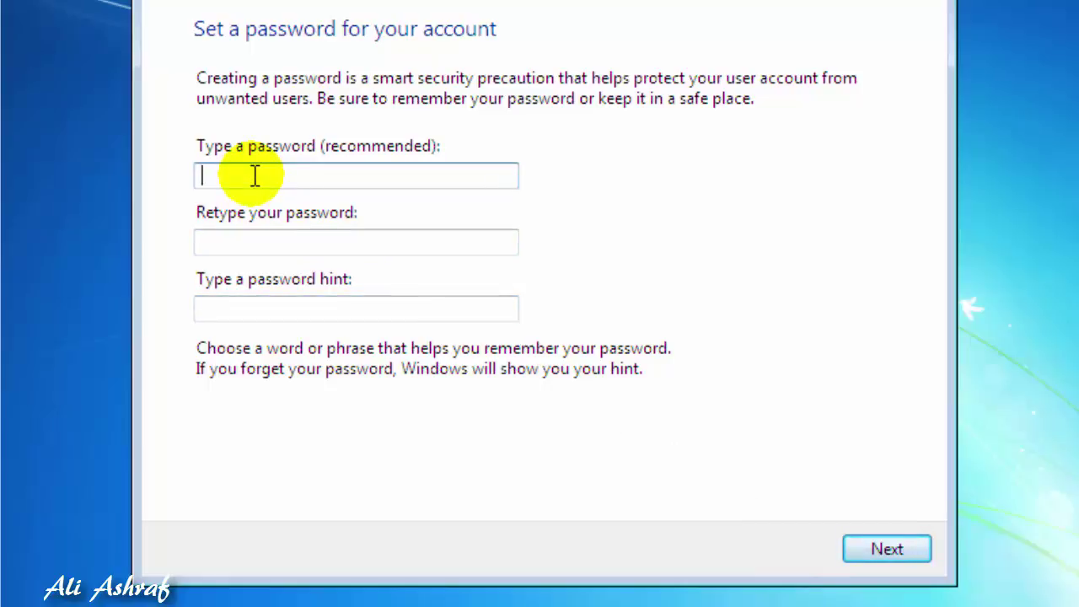
Set and retype the account password, add a password hint, and continue
text(1)
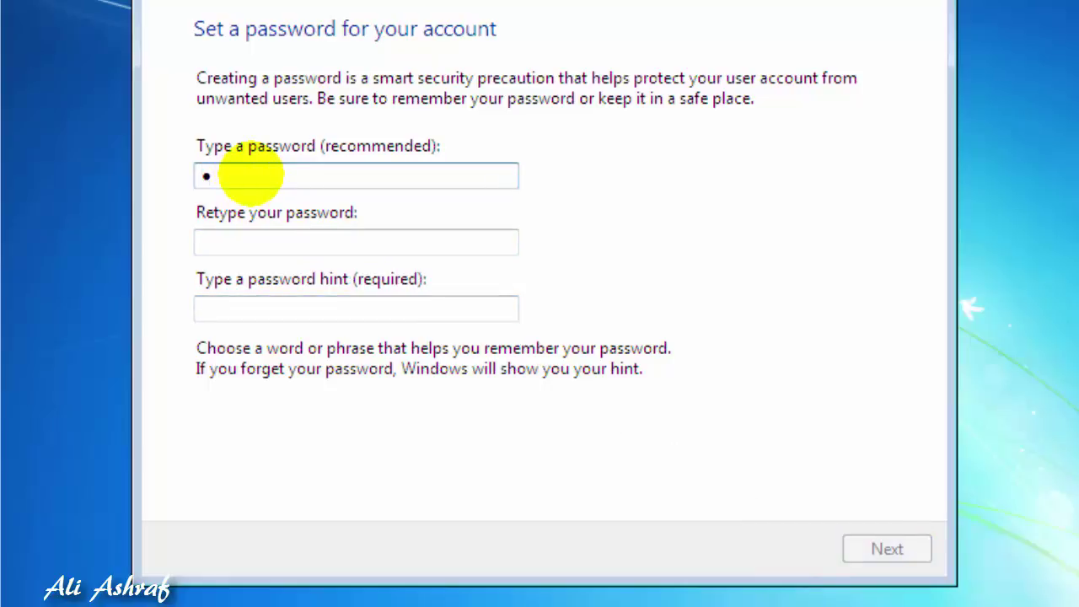
key(BackSpace)
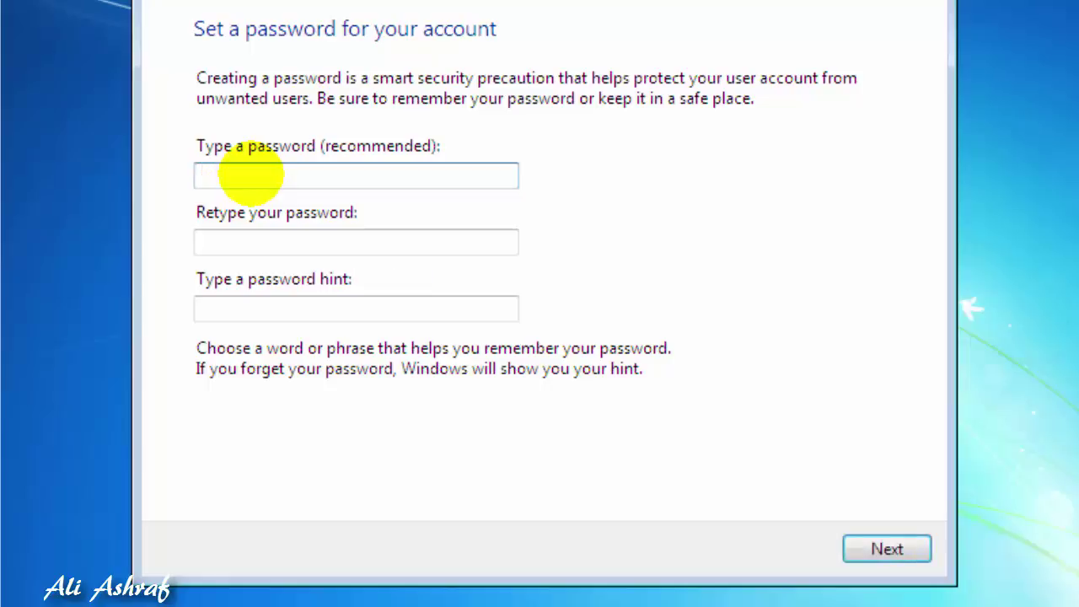
text(1234567890)
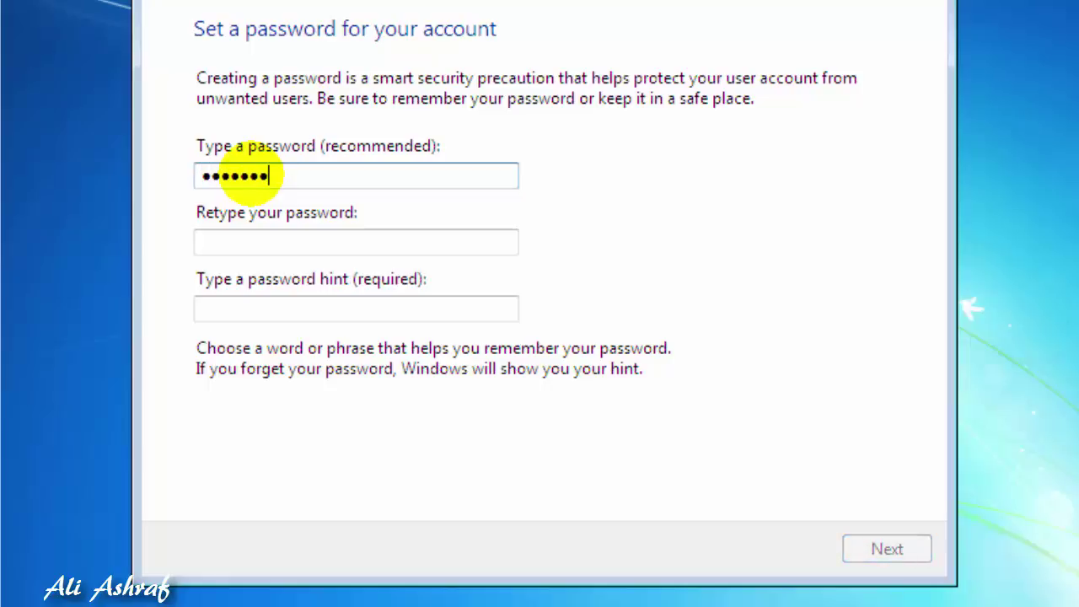
click(212, 243)
text(123456789)
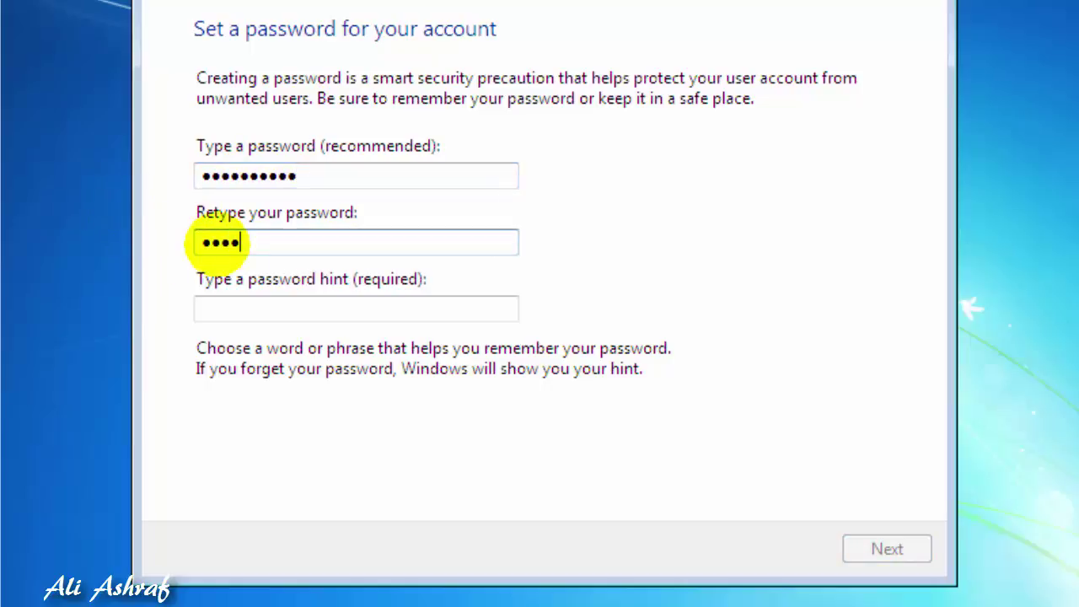
text(0)
click(263, 308)
text(9321)
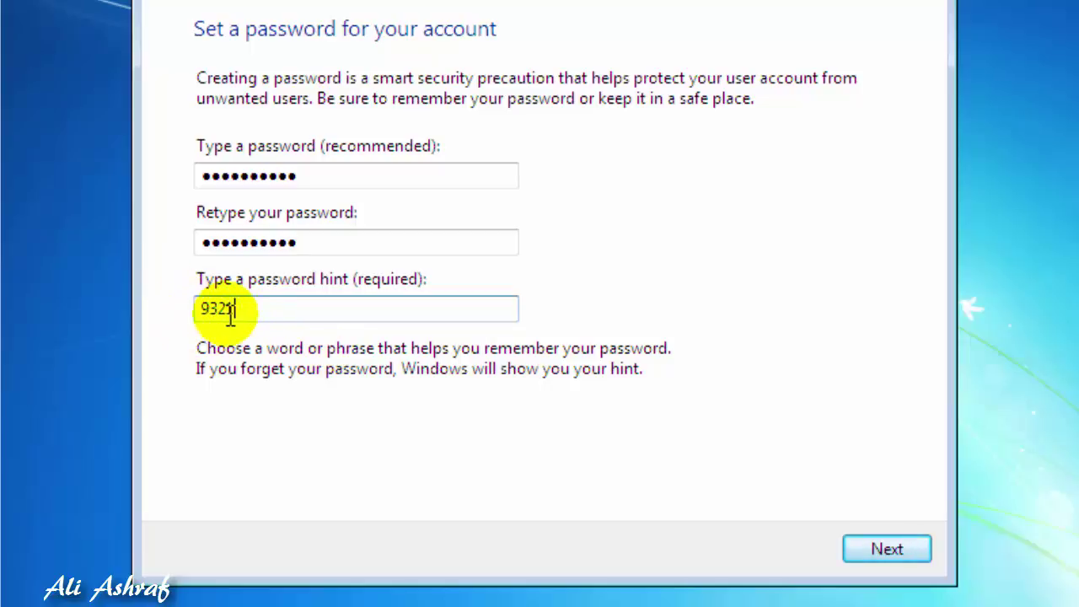
click(889, 552)
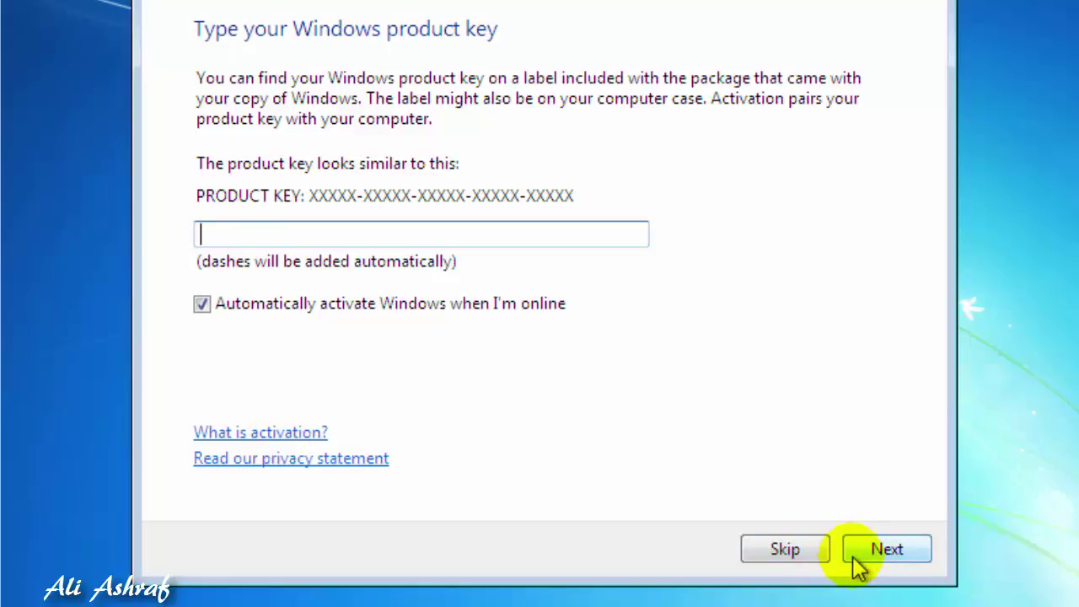
Skip the product key, defer update settings, and set time zone (UTC+05:30) Chennai, Kolkata, Mumbai, New Delhi
click(807, 556)
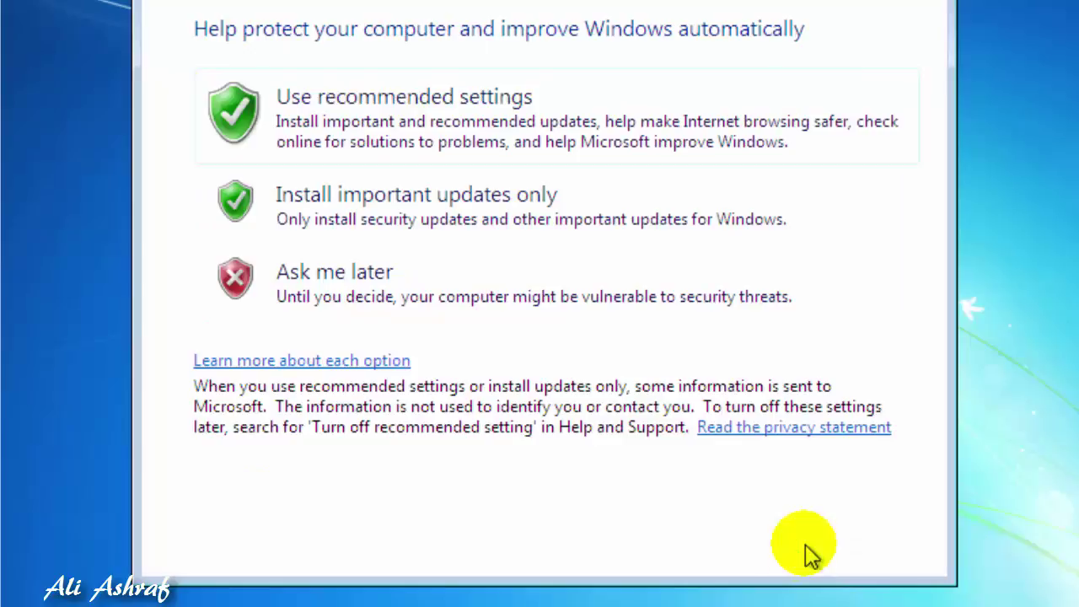
click(337, 307)
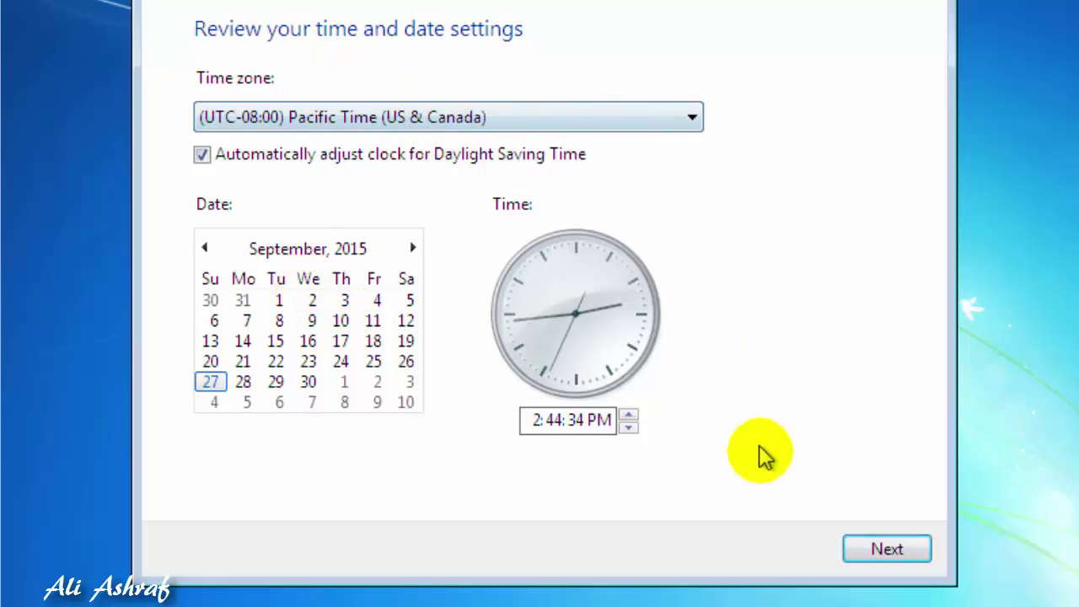
click(522, 126)
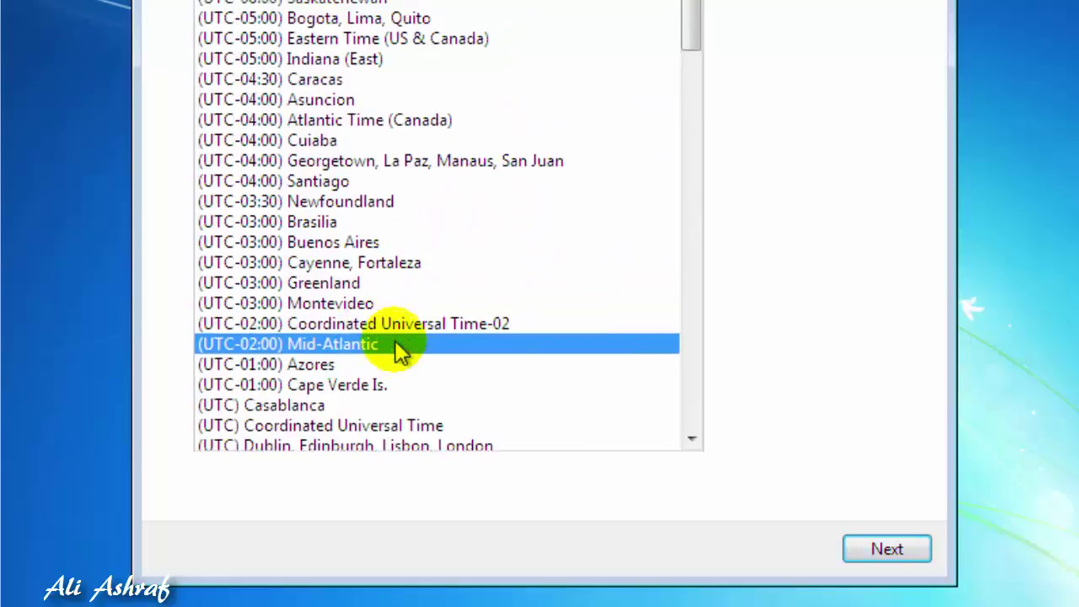
scroll(397, 341, up, 2)
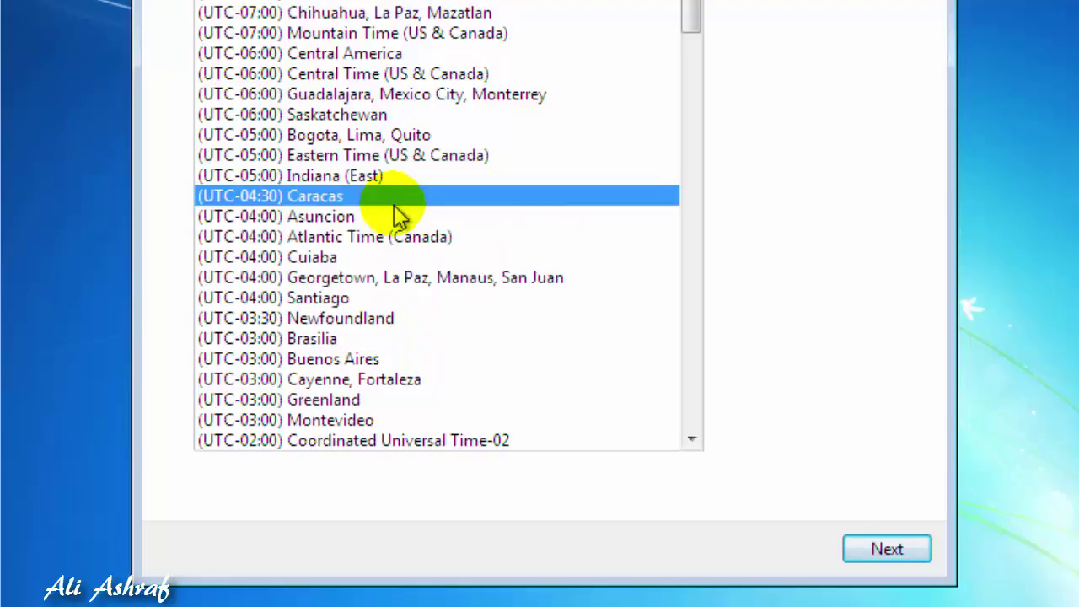
scroll(371, 175, down, 3)
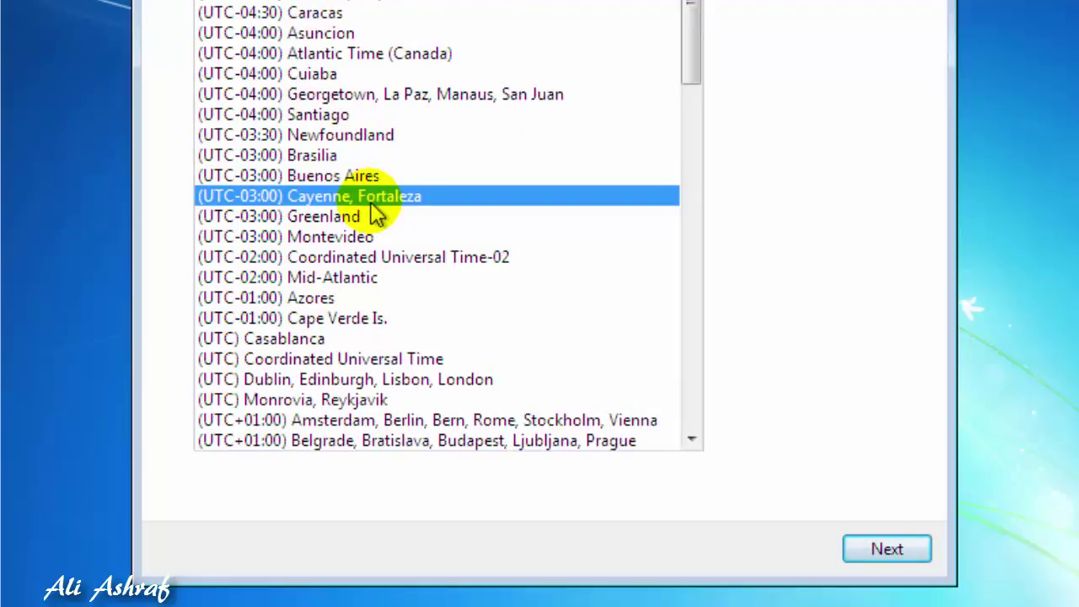
scroll(385, 358, down, 2)
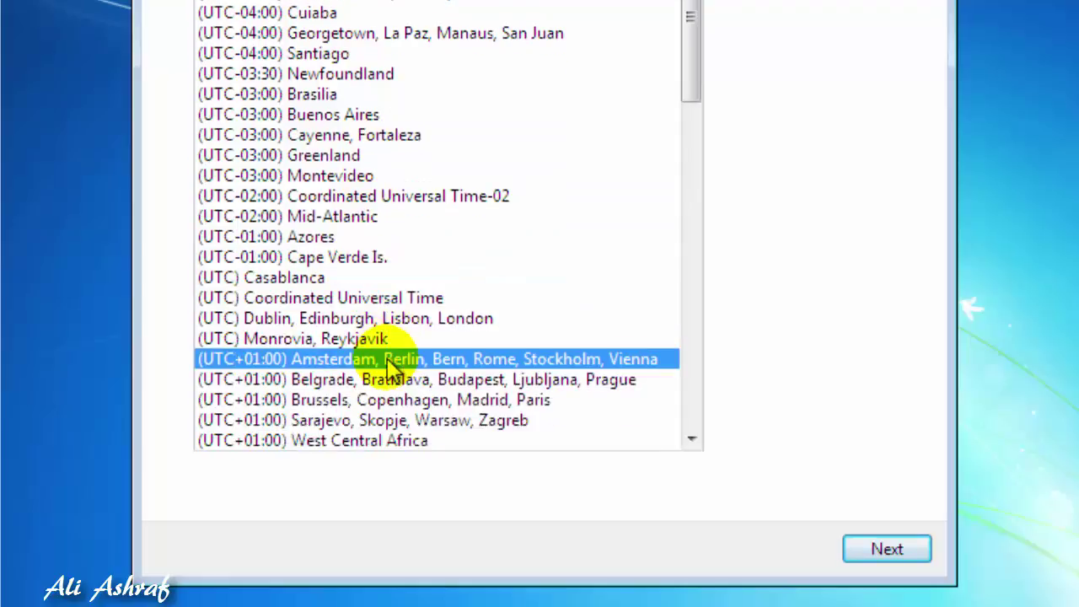
scroll(388, 371, down, 3)
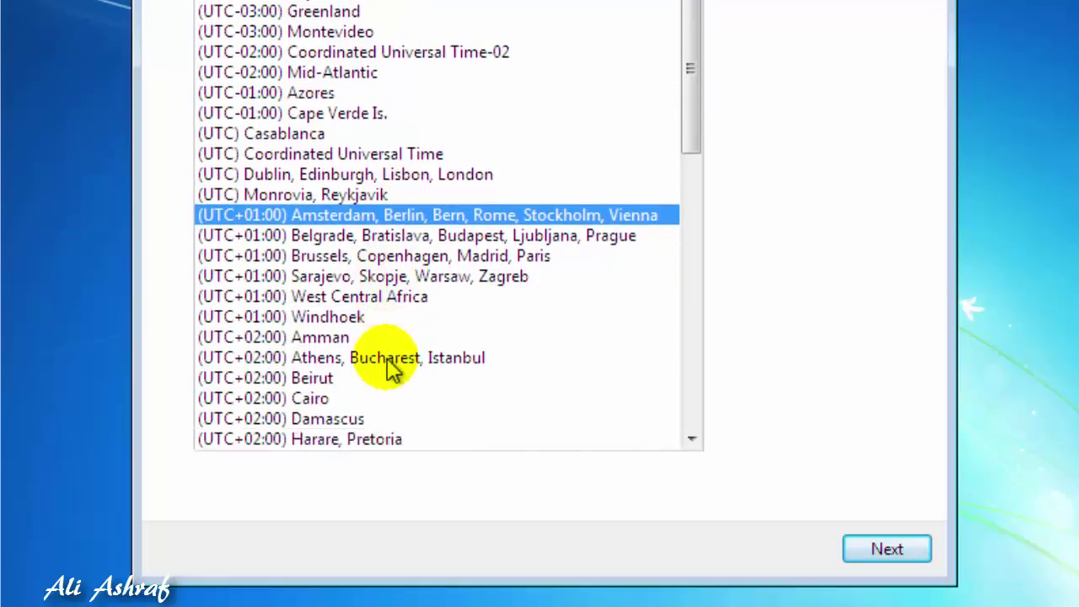
scroll(388, 361, down, 3)
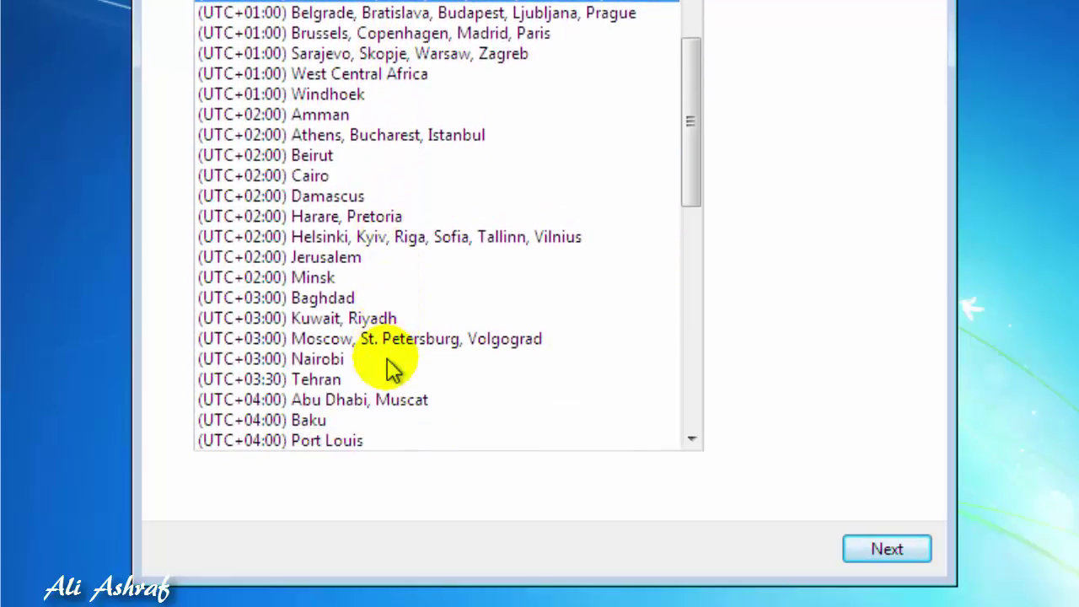
scroll(388, 363, down, 3)
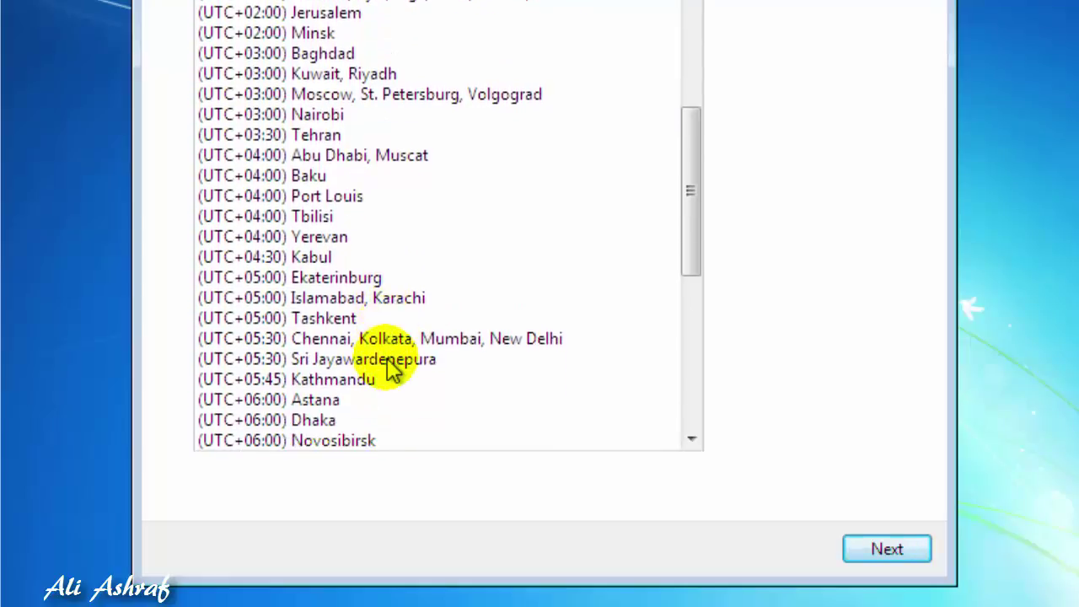
scroll(388, 363, down, 1)
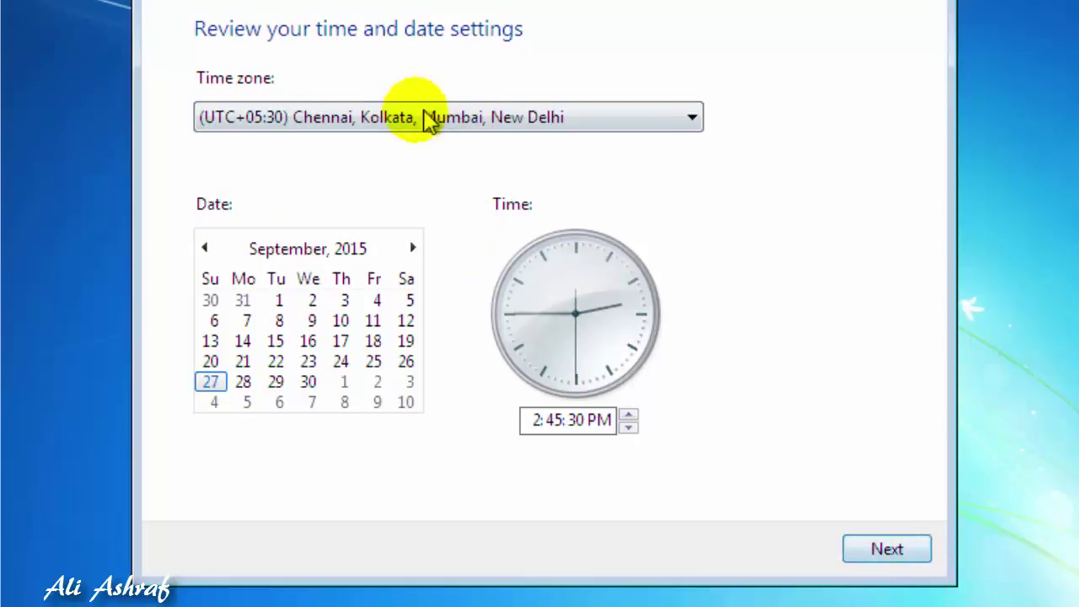
click(882, 560)
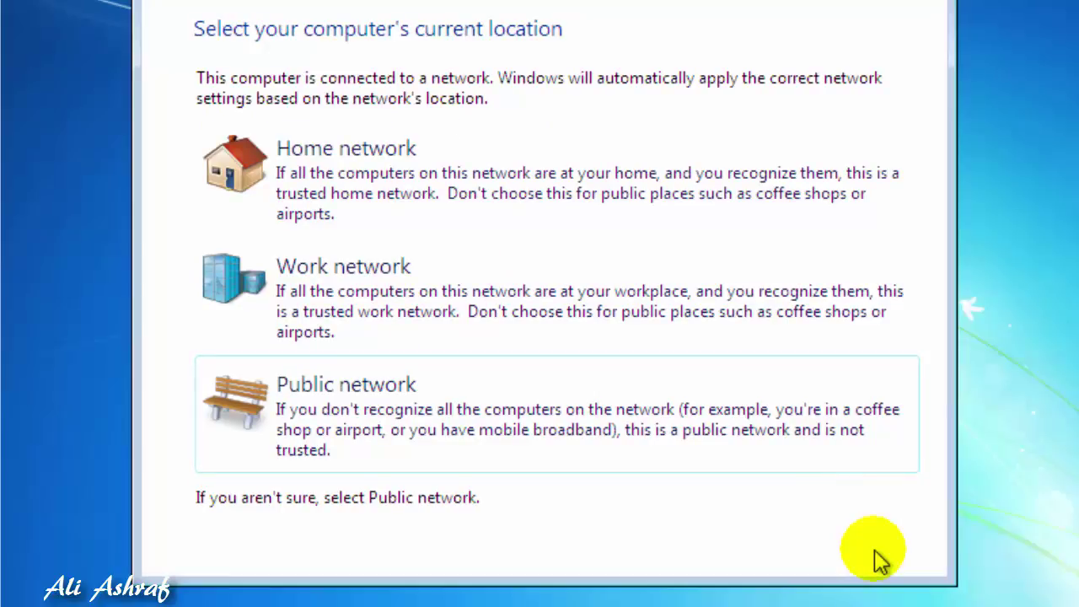
Choose Home network as the computer's network location
click(349, 155)
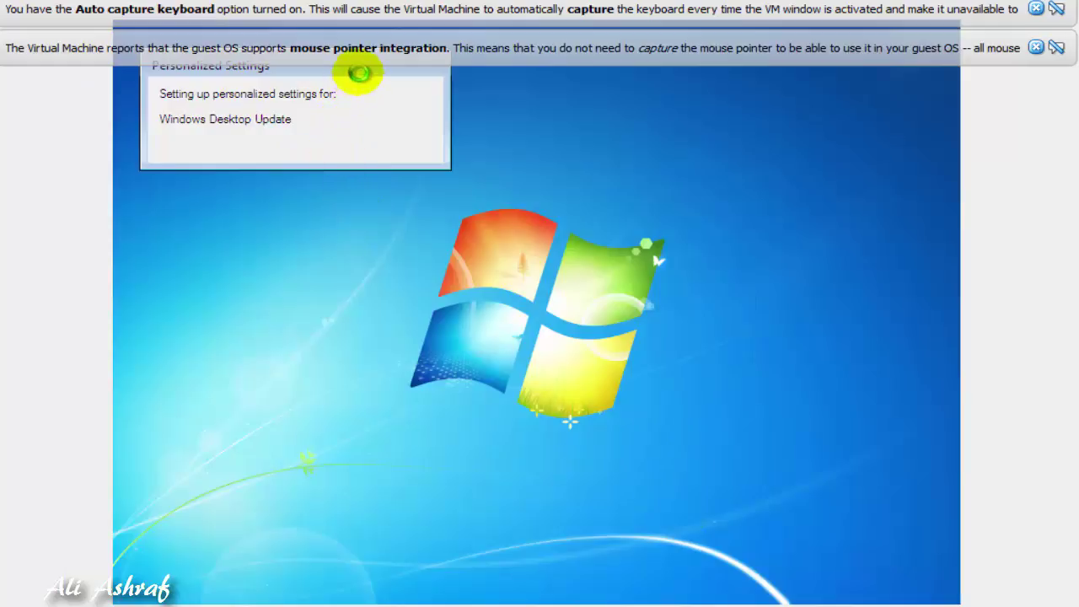
Move the Personalized Settings box aside and close VirtualBox's mouse pointer integration notice
drag(357, 67, 483, 227)
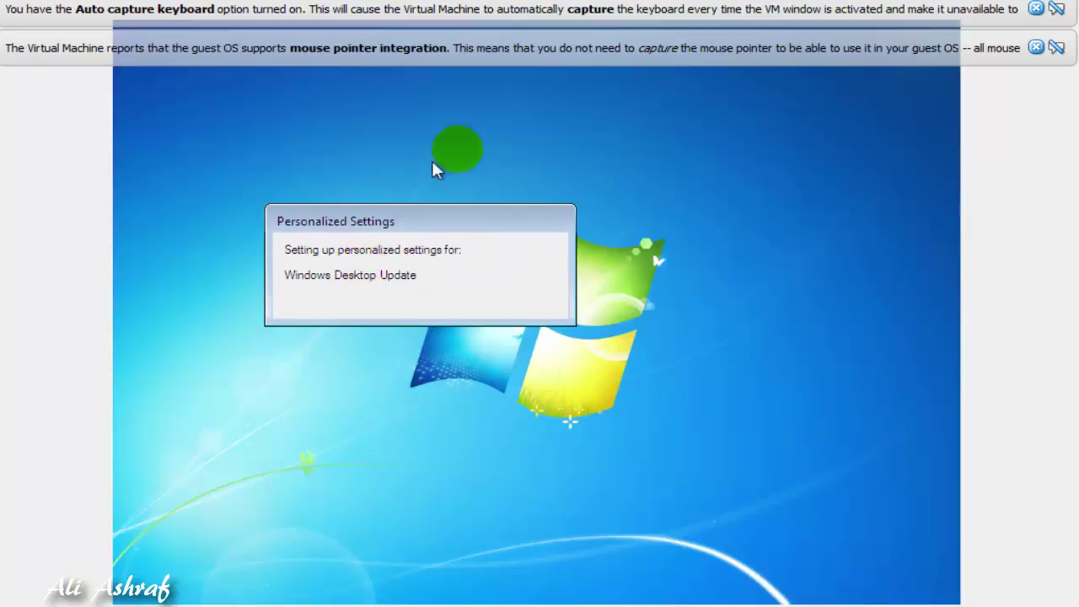
drag(434, 220, 521, 280)
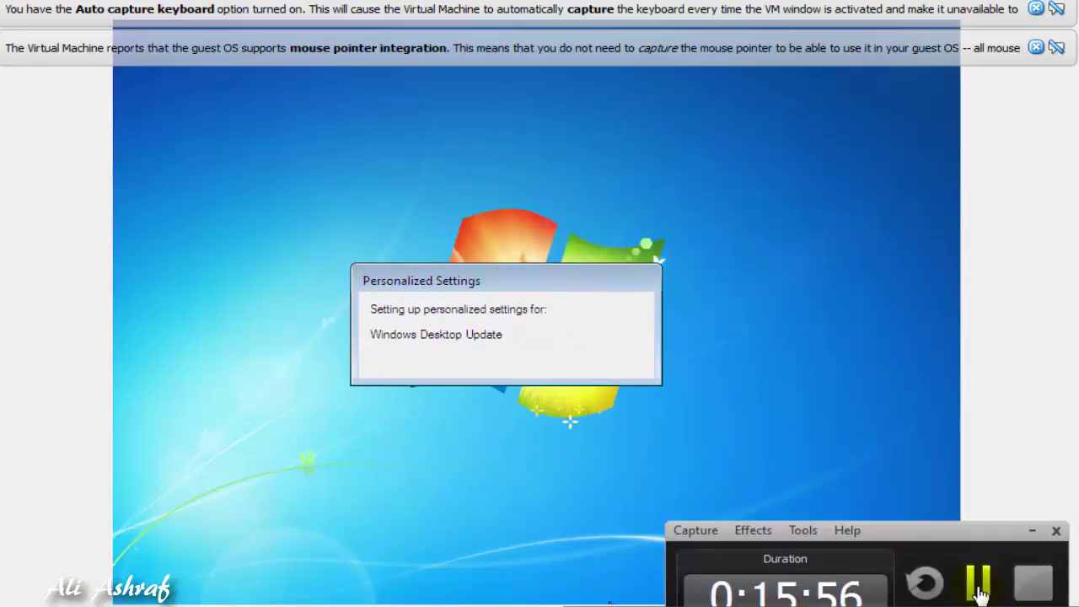
click(980, 593)
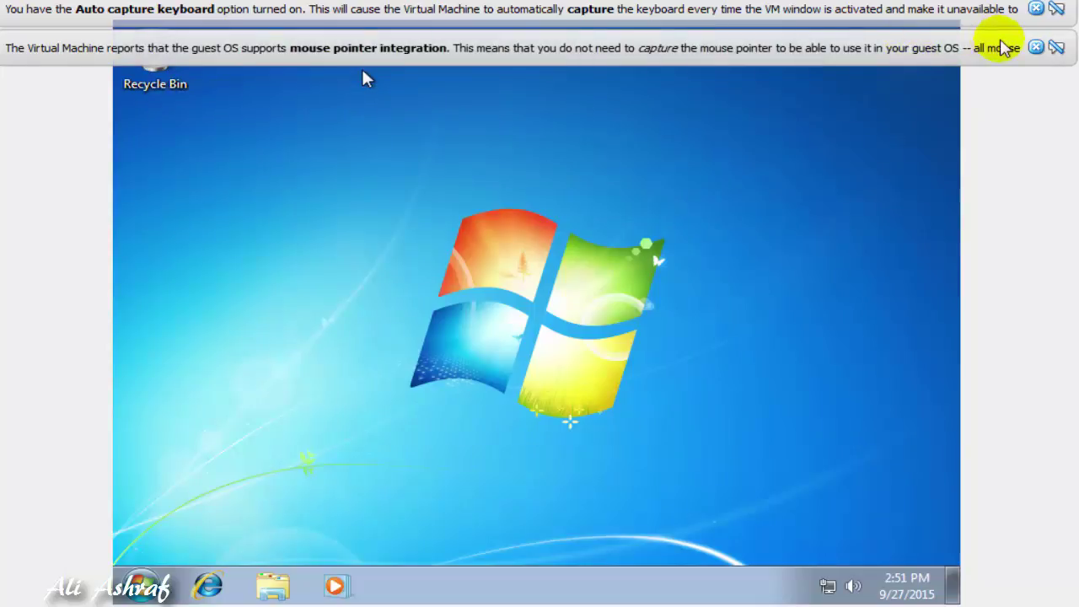
click(1036, 48)
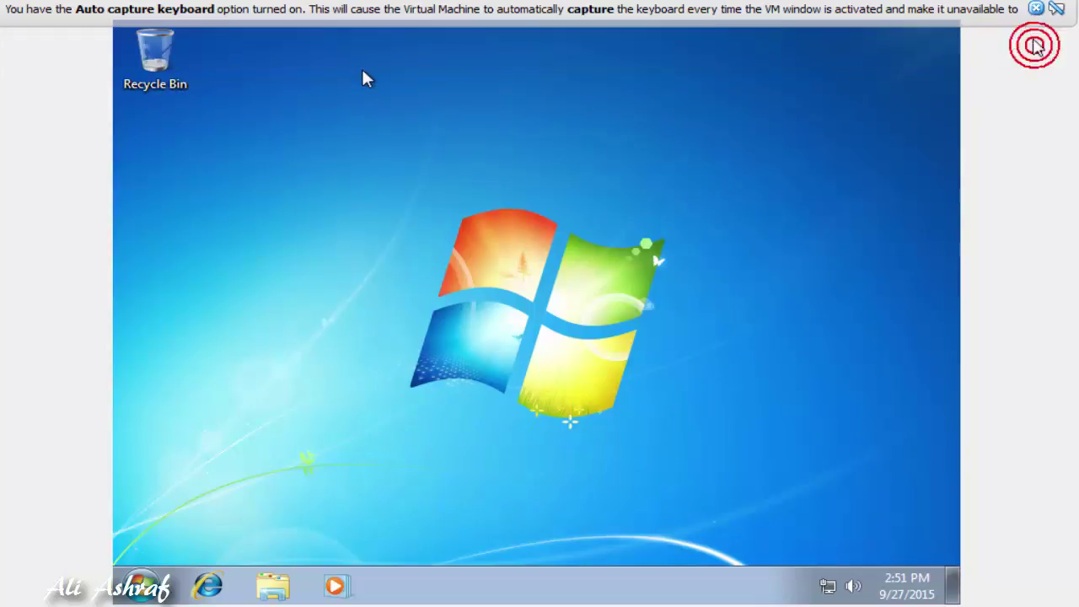
Close the keyboard auto-capture notice and look through the Start menu's shut down options
click(1036, 8)
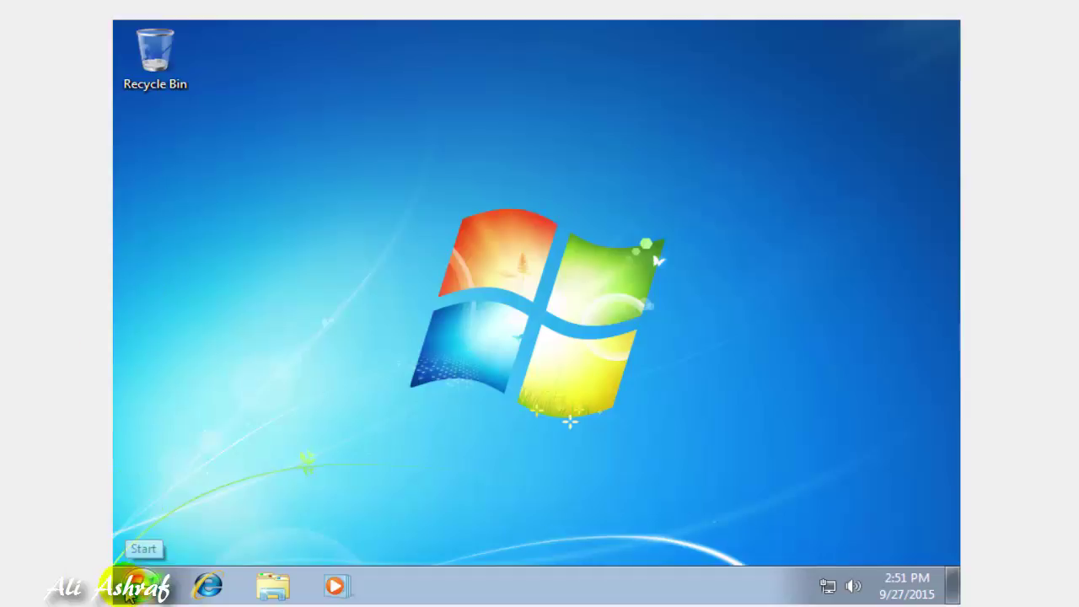
click(135, 589)
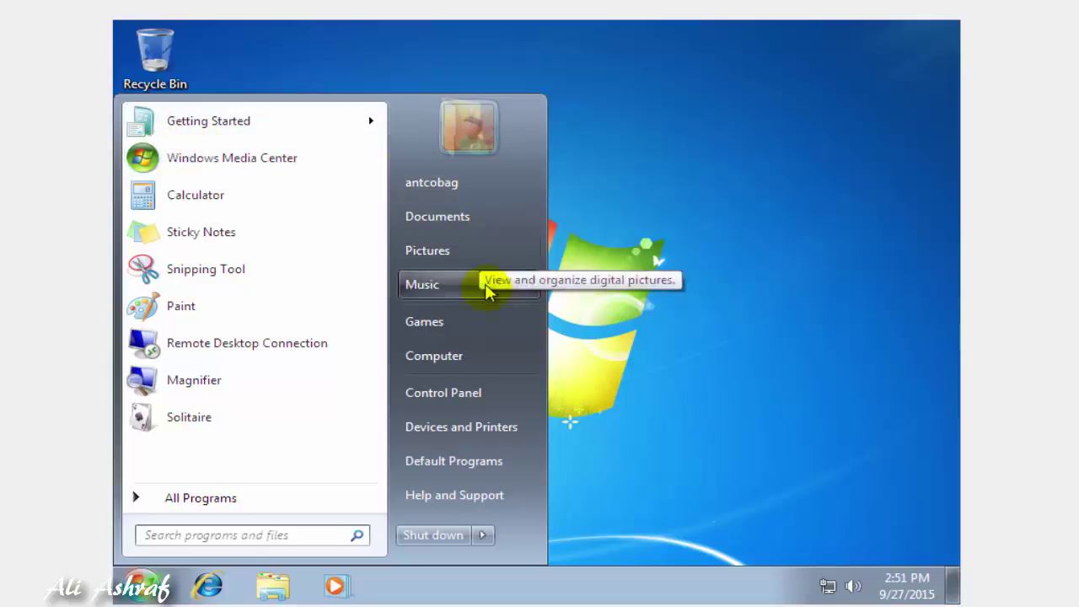
click(481, 539)
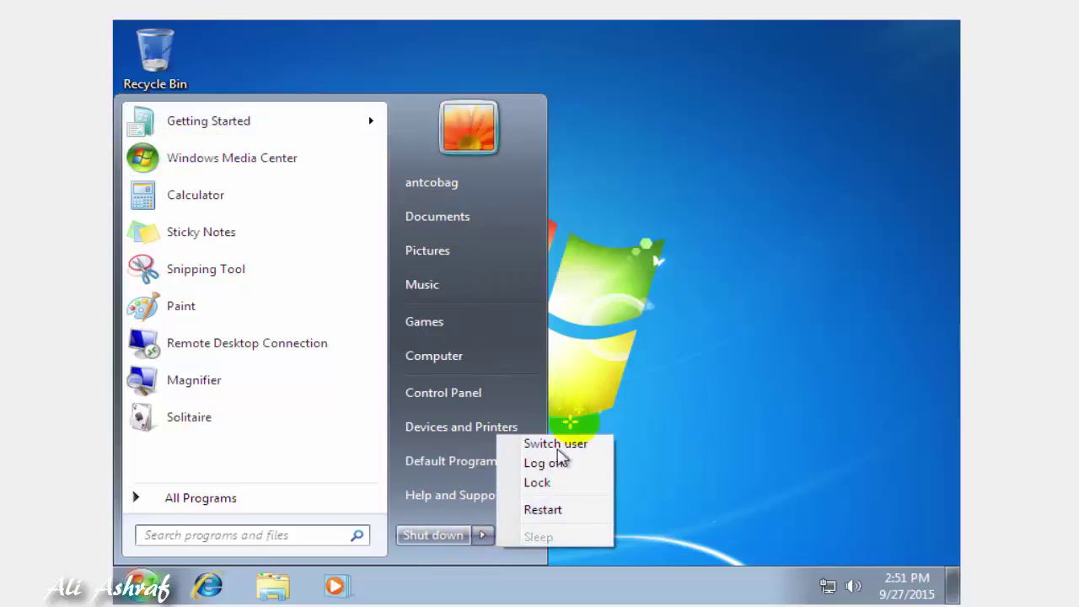
click(646, 228)
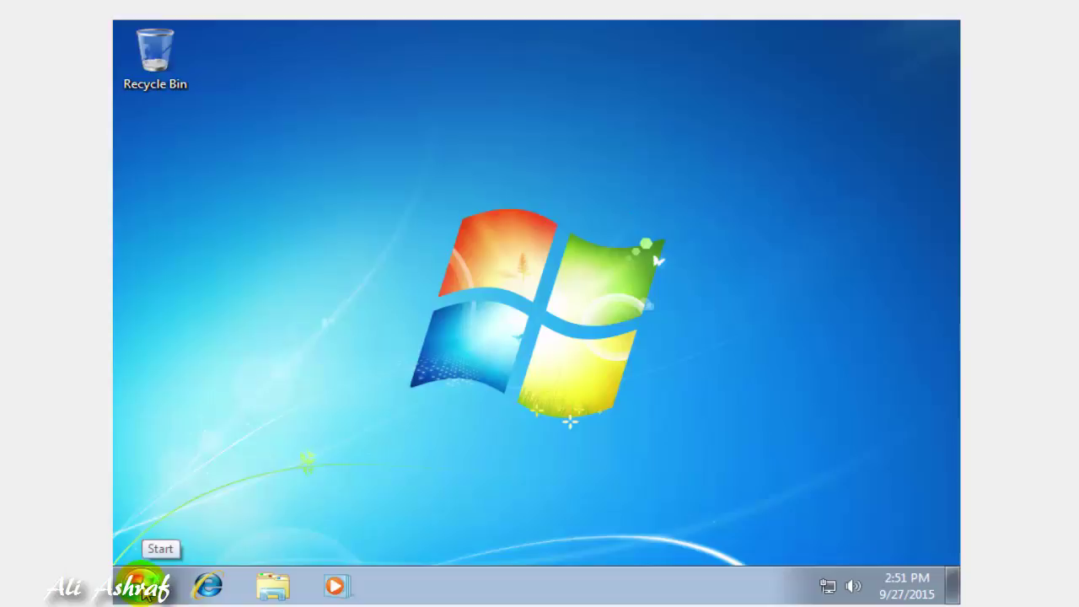
click(144, 589)
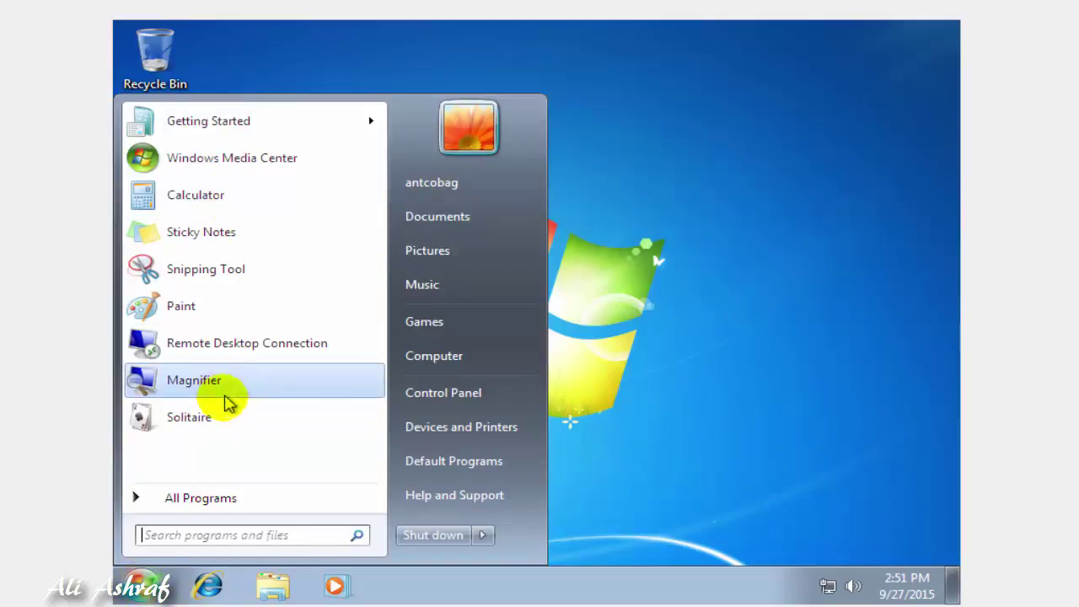
click(745, 359)
Open Computer from the Start menu to view Local Disk (C:) and CD Drive (D:)
click(162, 59)
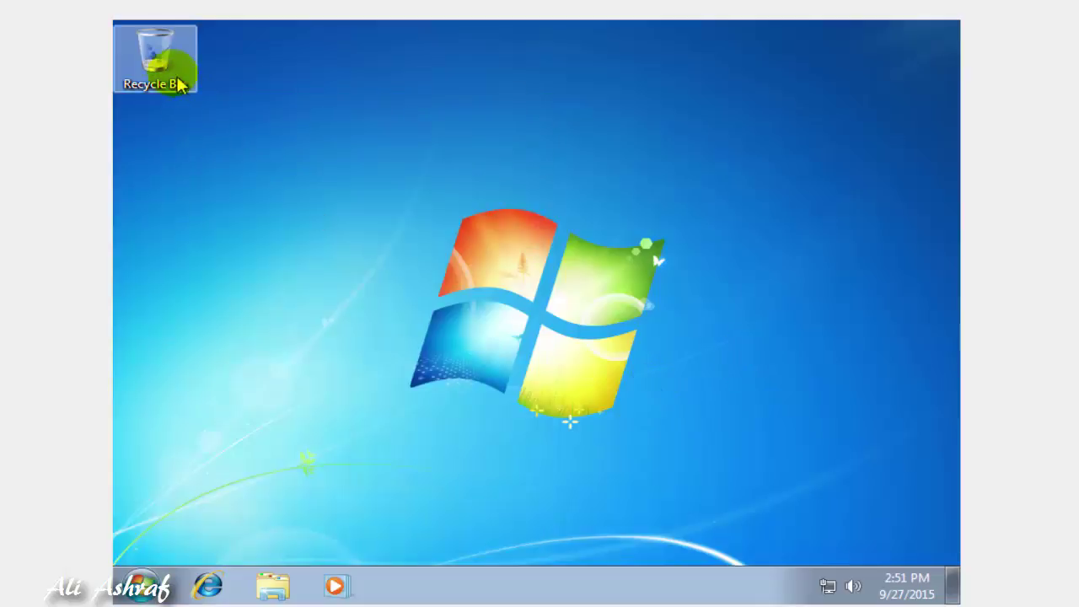
click(148, 393)
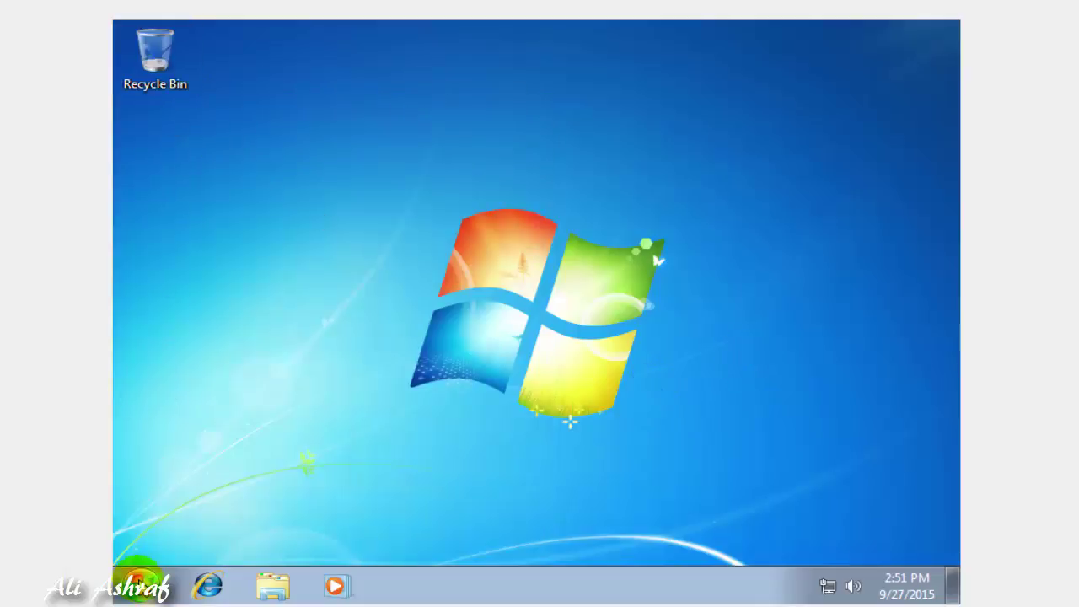
click(142, 586)
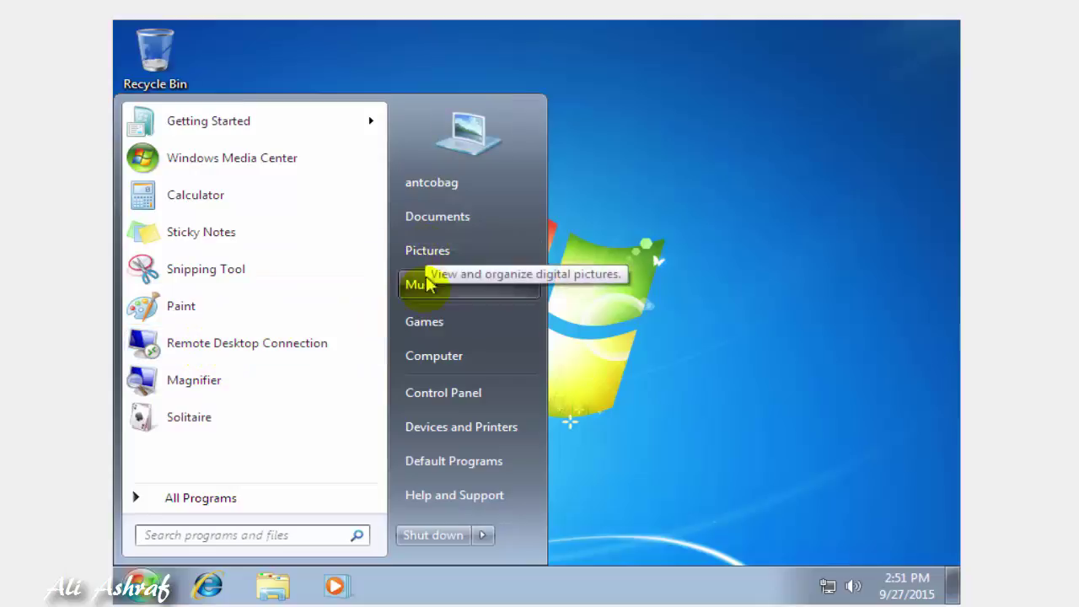
click(442, 358)
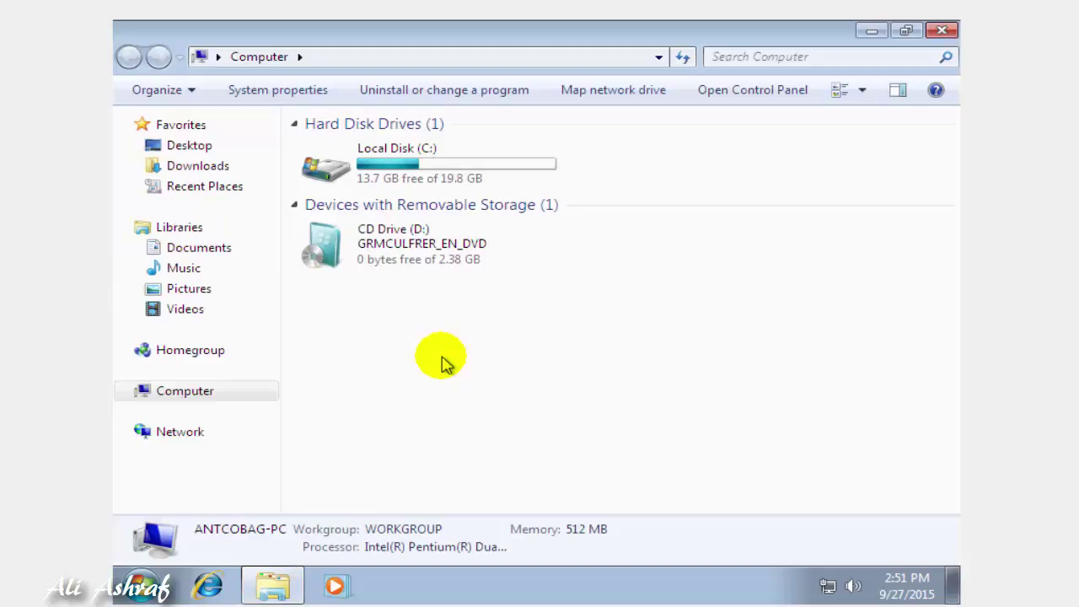
click(440, 230)
click(421, 261)
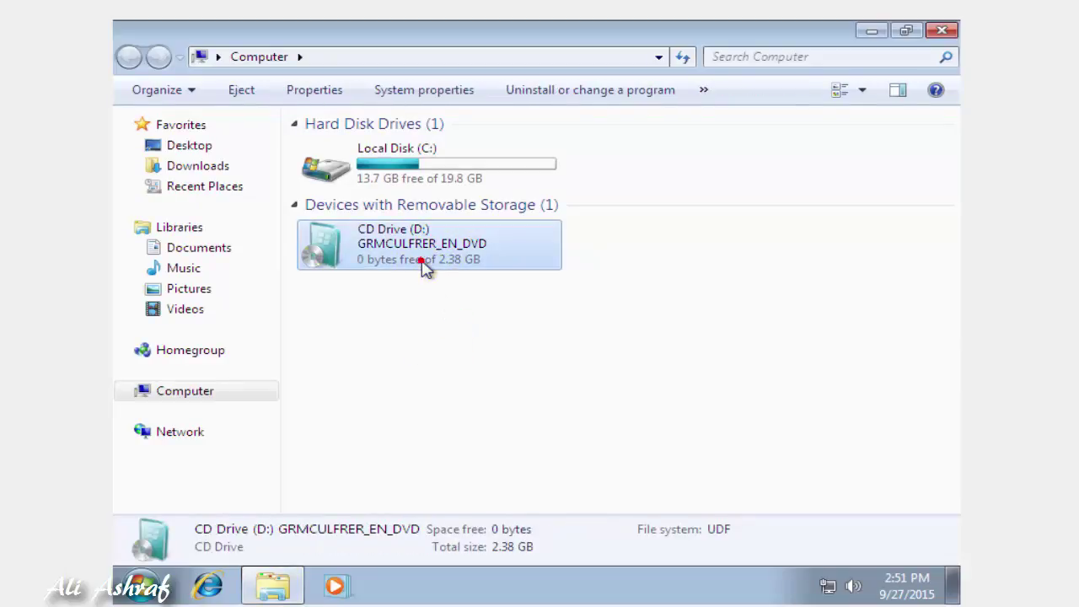
click(398, 369)
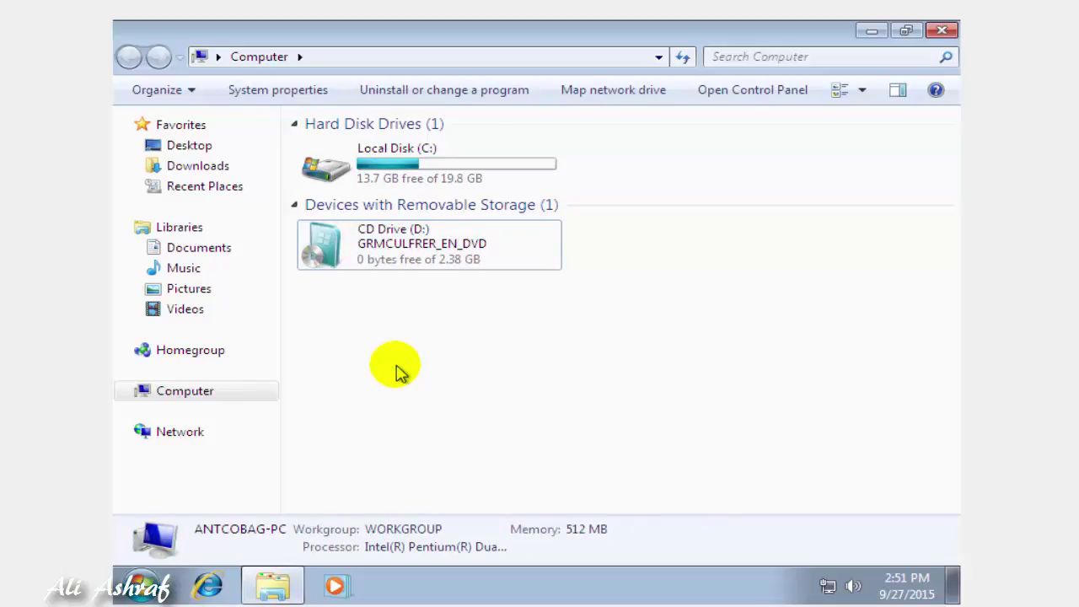
click(428, 307)
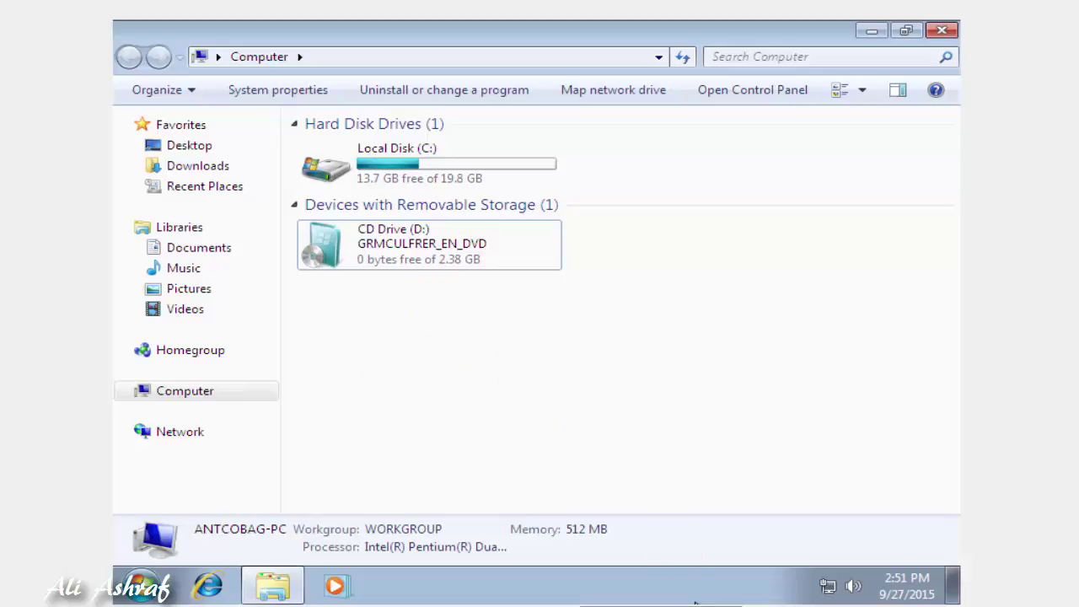
mouse_move(695, 604)
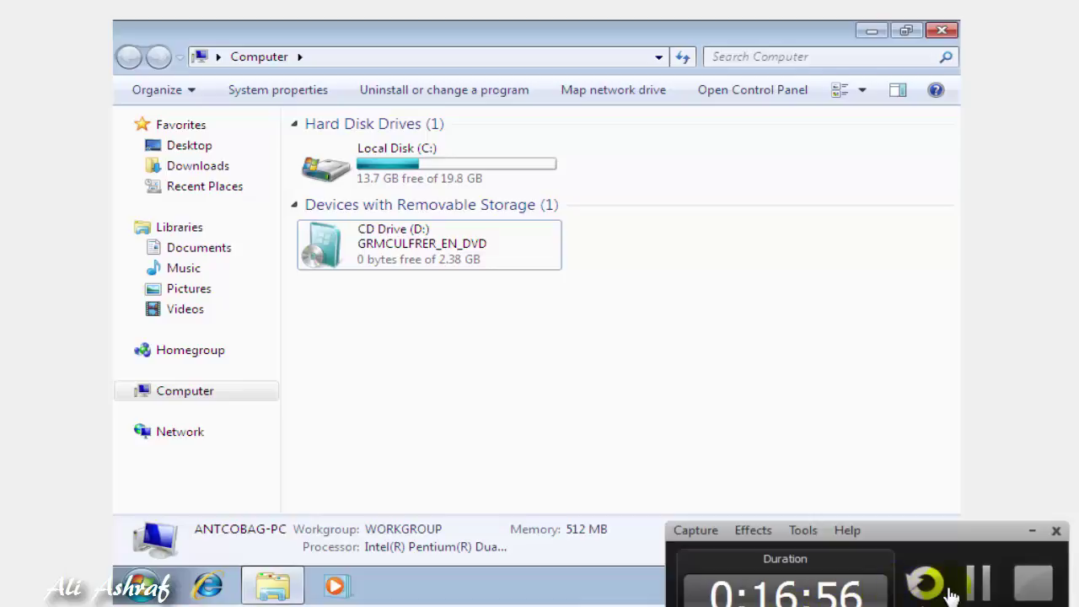